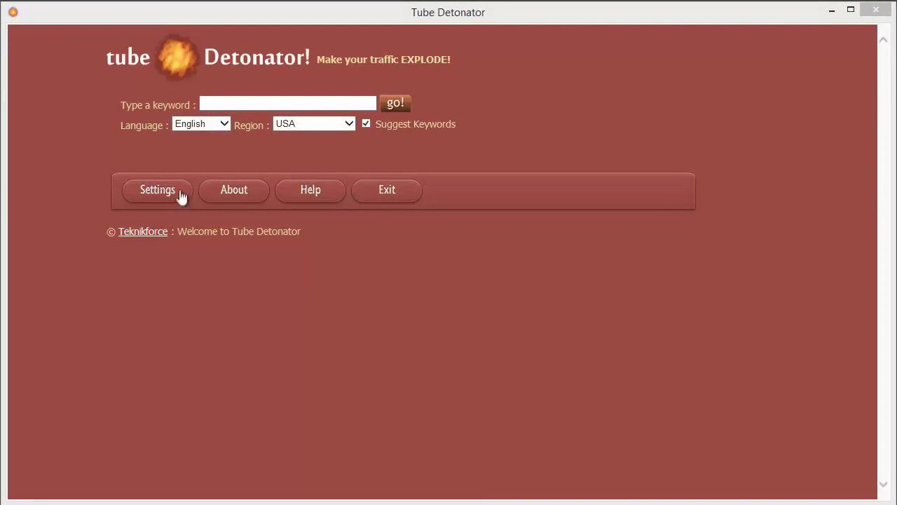
Run a keyword search for 'nokia lumia' (English, USA) to list its nine related keywords.
click(228, 106)
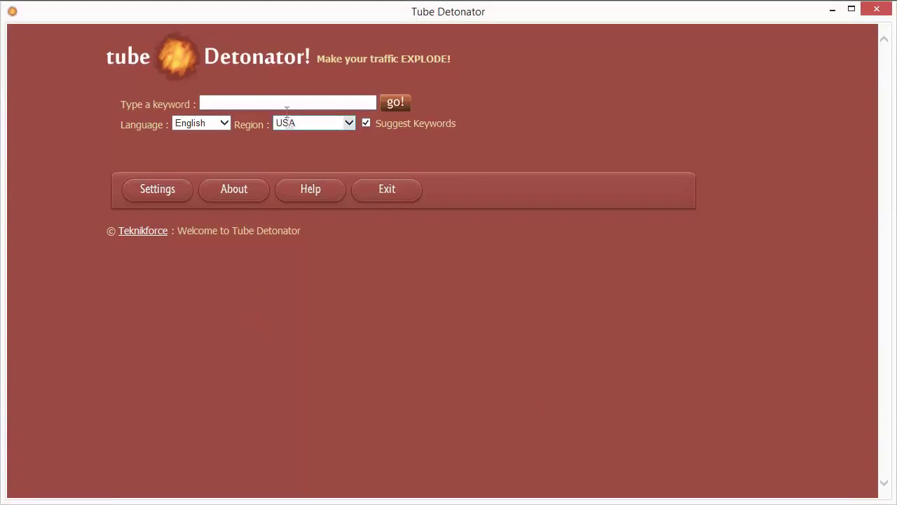
click(286, 106)
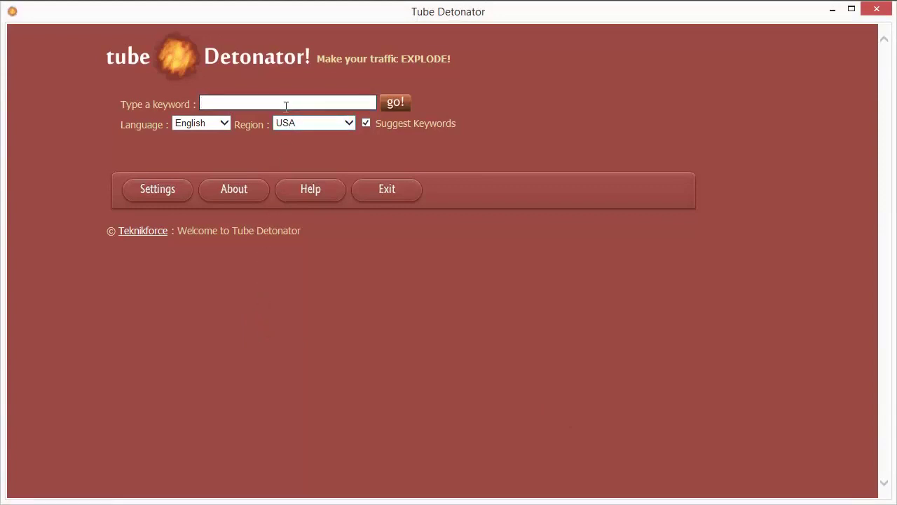
text(nokia lumia)
click(391, 106)
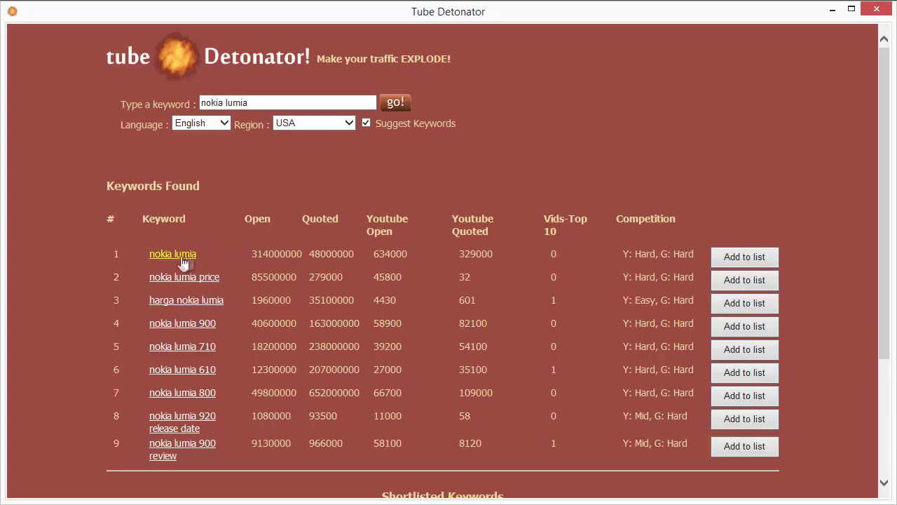
double_click(271, 254)
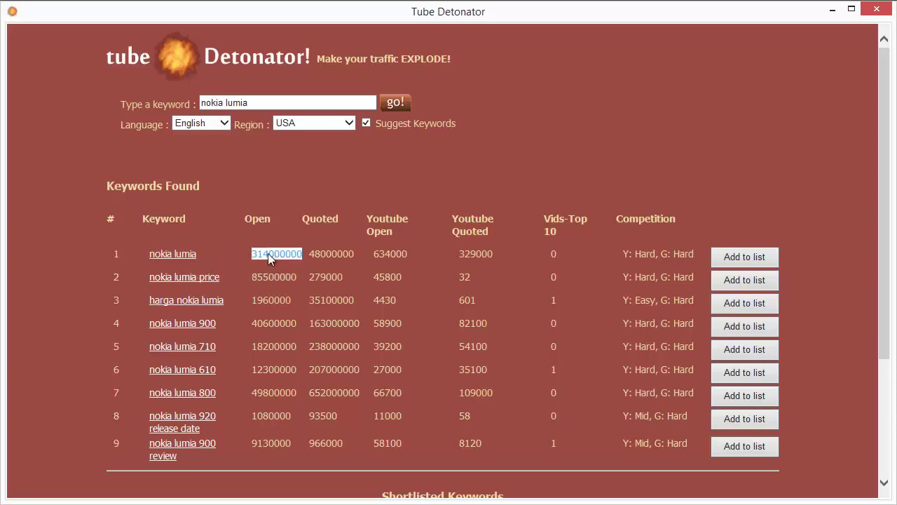
double_click(338, 257)
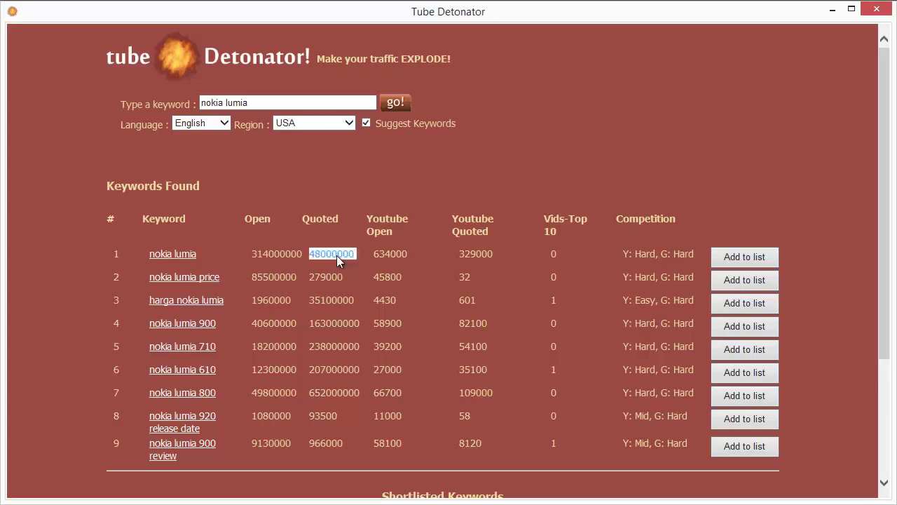
double_click(385, 256)
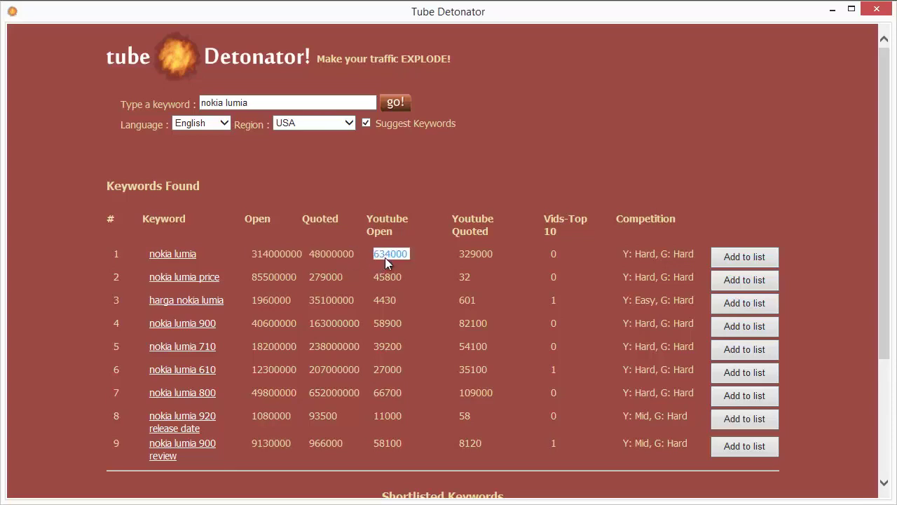
double_click(476, 257)
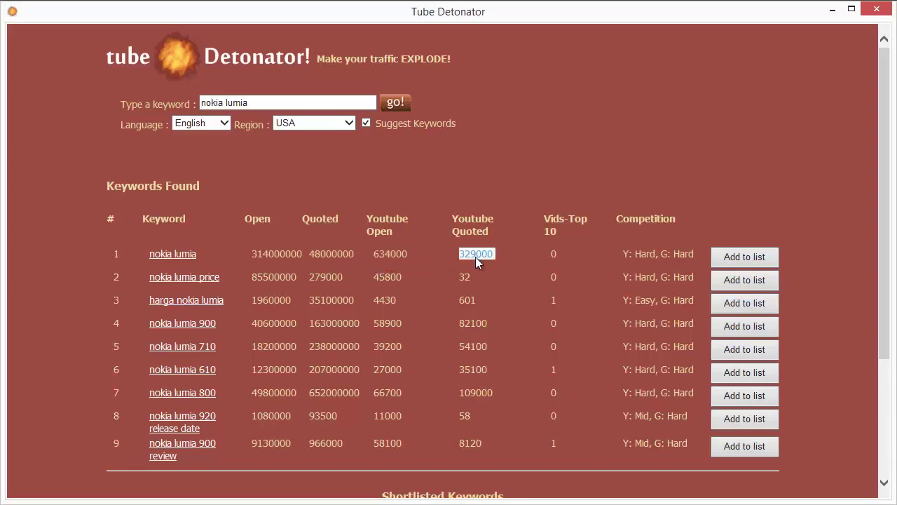
double_click(554, 254)
drag(655, 256, 623, 256)
drag(666, 255, 696, 255)
click(666, 255)
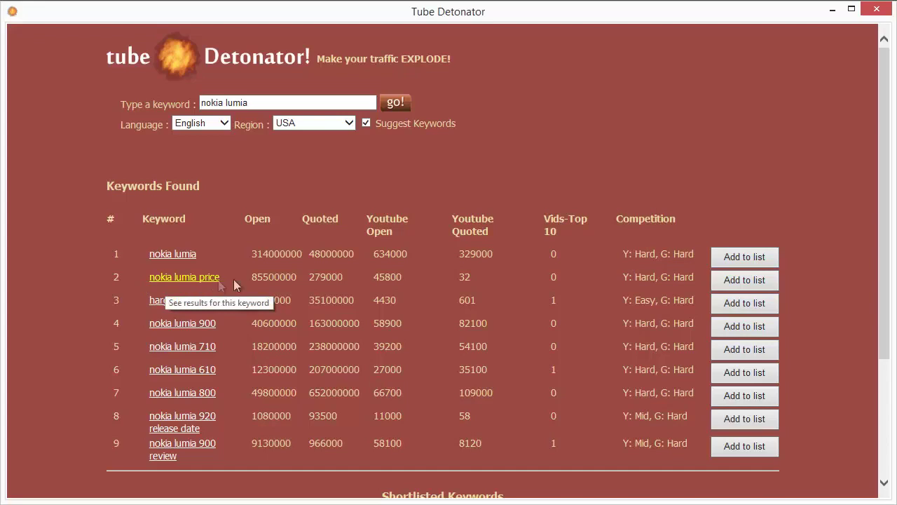
double_click(286, 280)
double_click(329, 281)
double_click(387, 279)
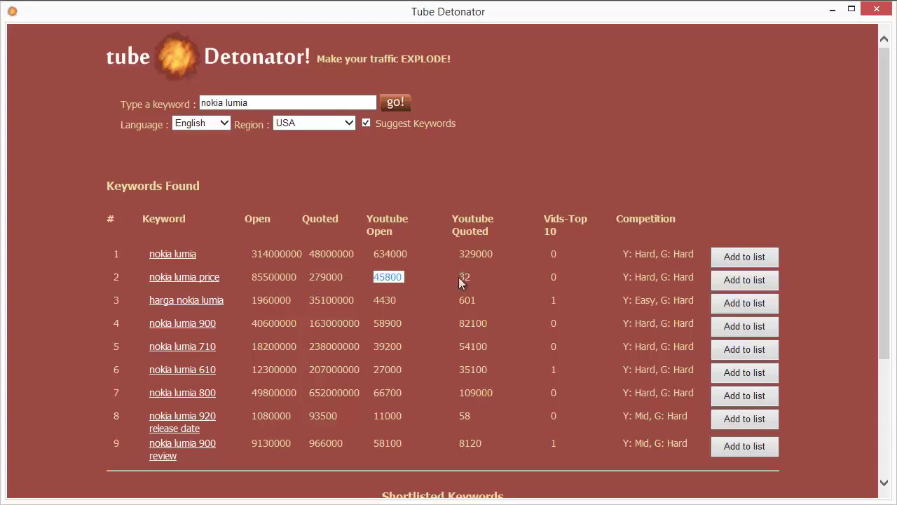
drag(459, 277, 465, 276)
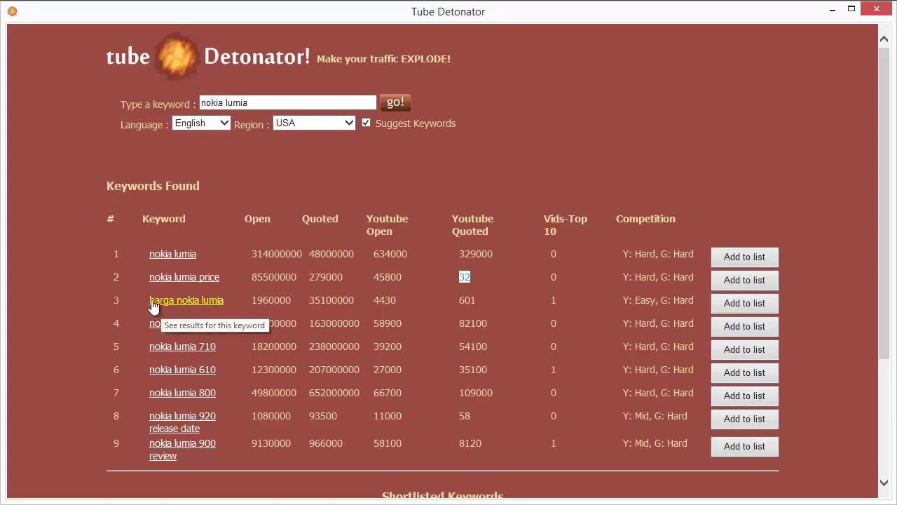
double_click(273, 300)
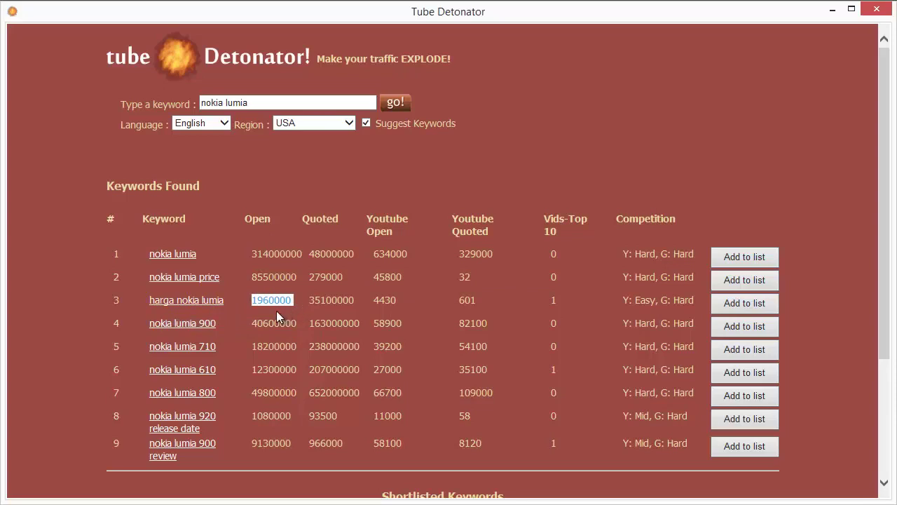
double_click(468, 300)
drag(252, 301, 334, 300)
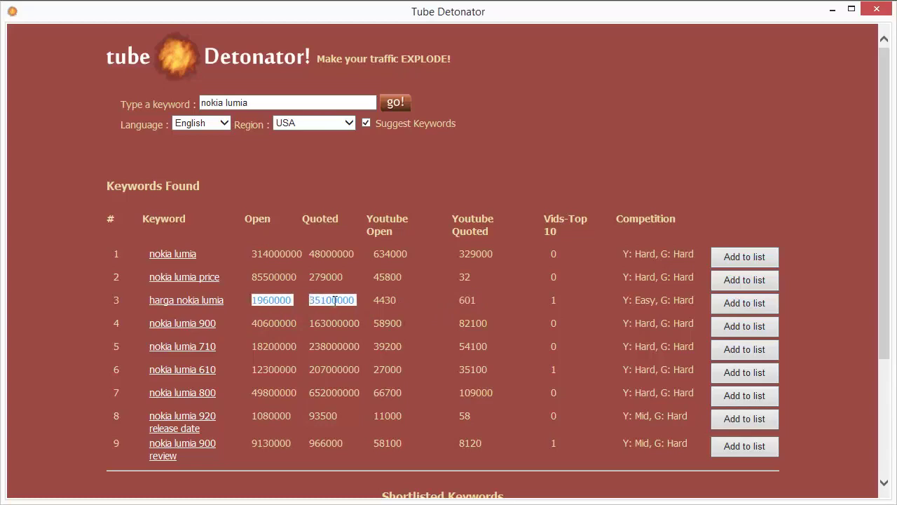
click(317, 314)
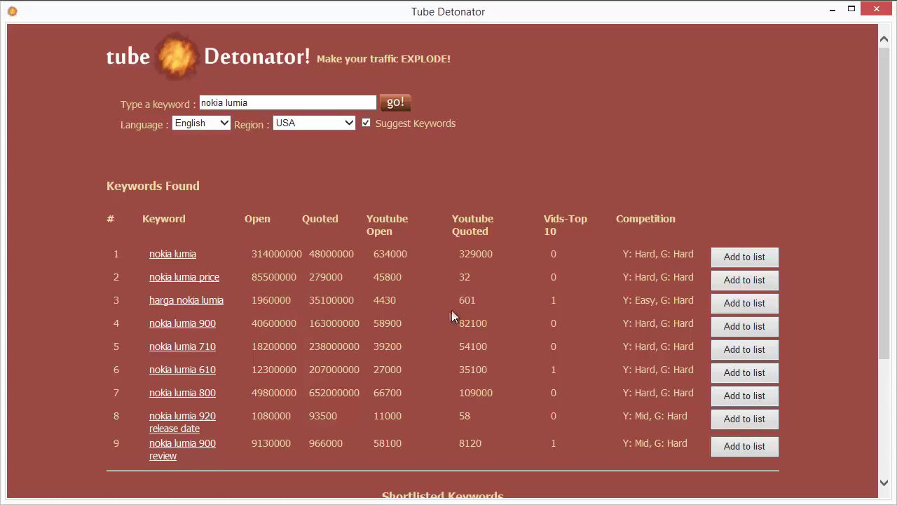
double_click(385, 303)
double_click(472, 300)
double_click(639, 303)
click(253, 102)
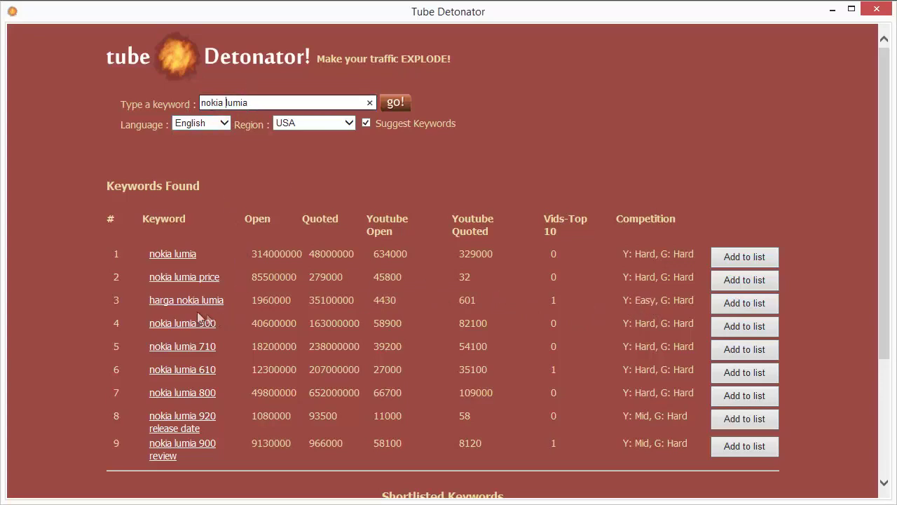
double_click(273, 301)
double_click(342, 301)
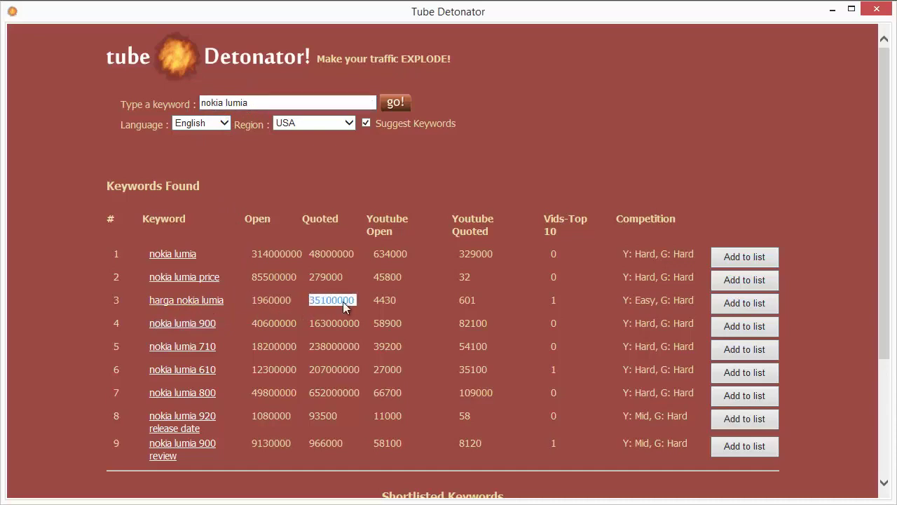
double_click(286, 300)
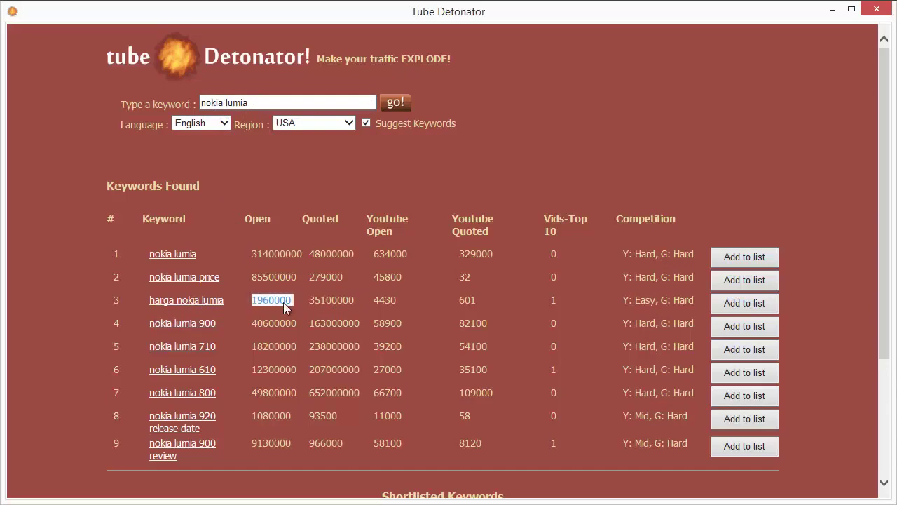
click(283, 302)
drag(384, 303, 468, 302)
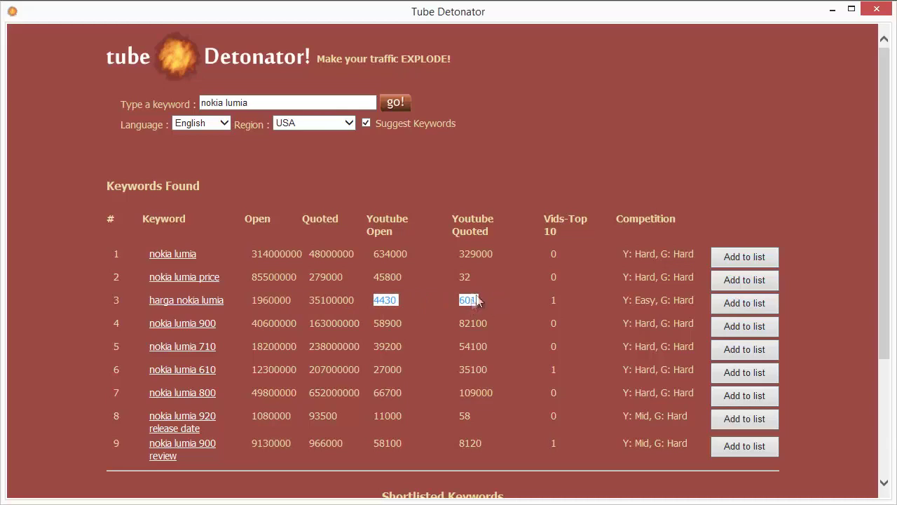
click(555, 301)
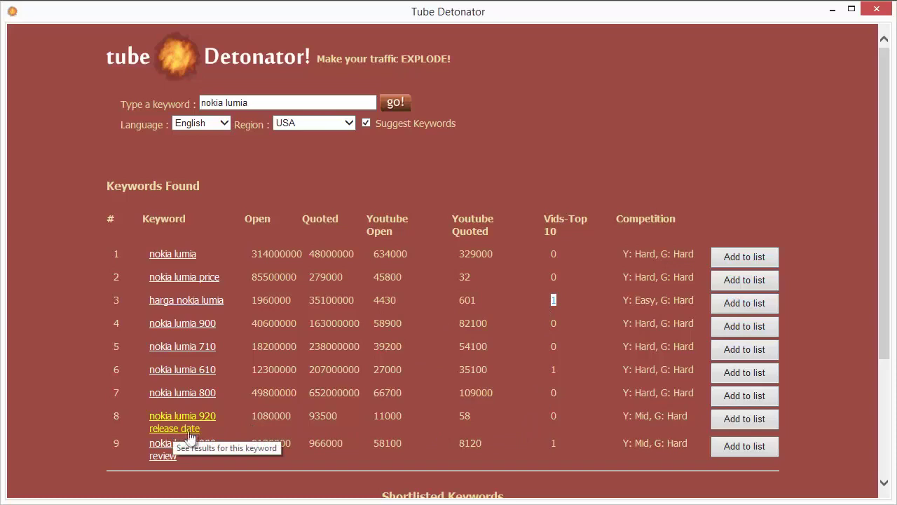
click(268, 419)
double_click(269, 419)
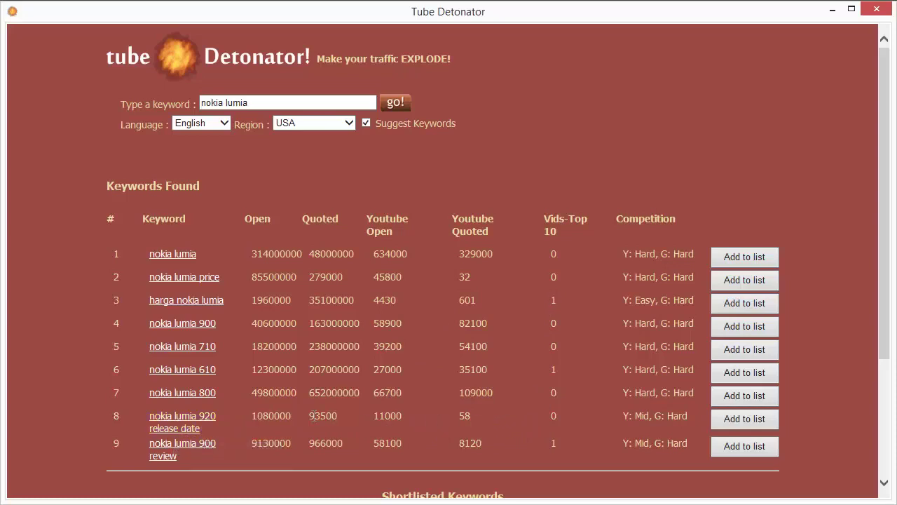
double_click(322, 417)
double_click(288, 419)
double_click(463, 418)
click(640, 416)
Open the in-depth analysis for the 'nokia lumia 900' keyword in row 4.
click(181, 327)
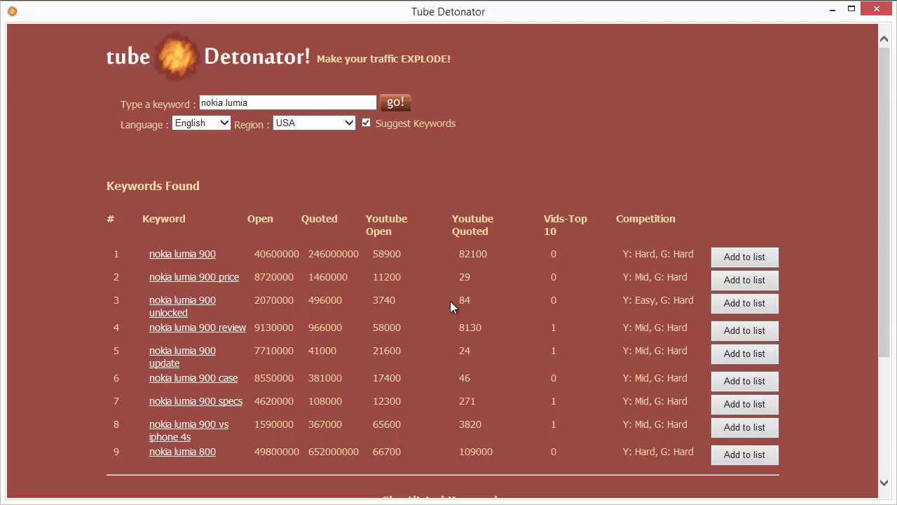
drag(454, 301, 645, 304)
click(641, 308)
double_click(465, 350)
double_click(464, 278)
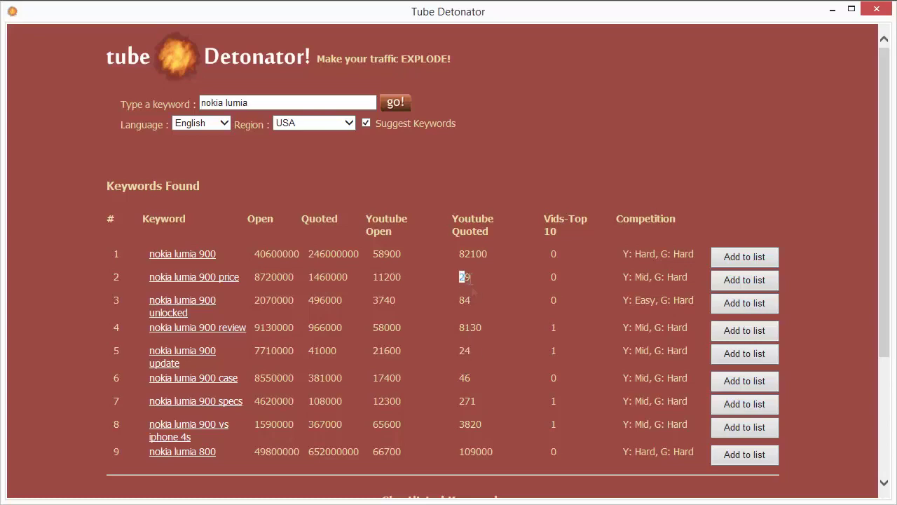
double_click(468, 401)
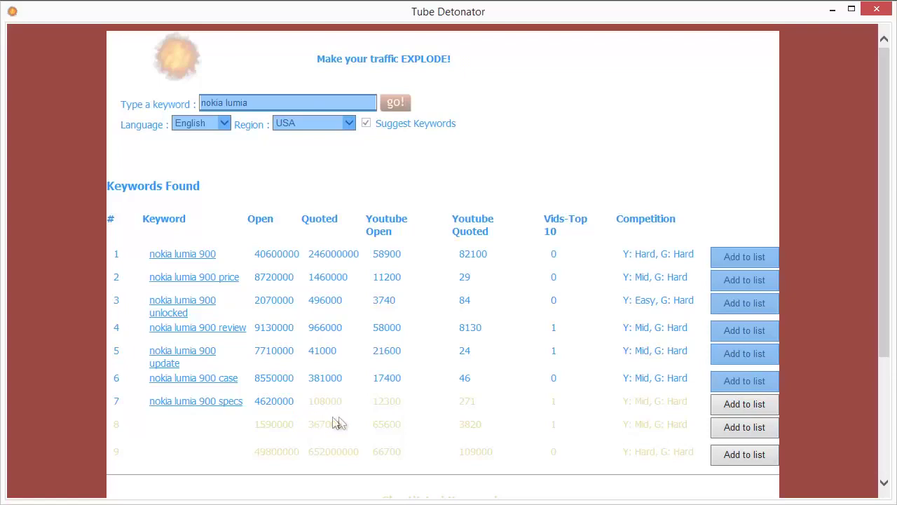
drag(266, 401, 324, 401)
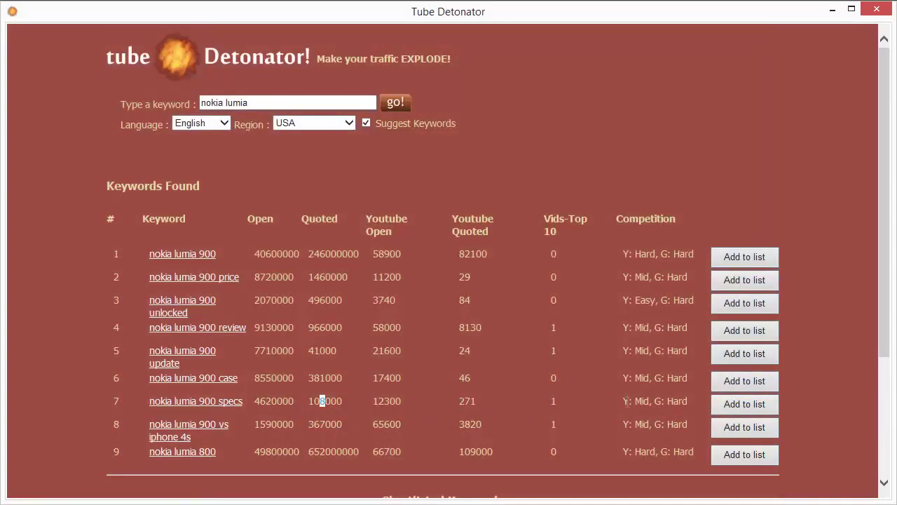